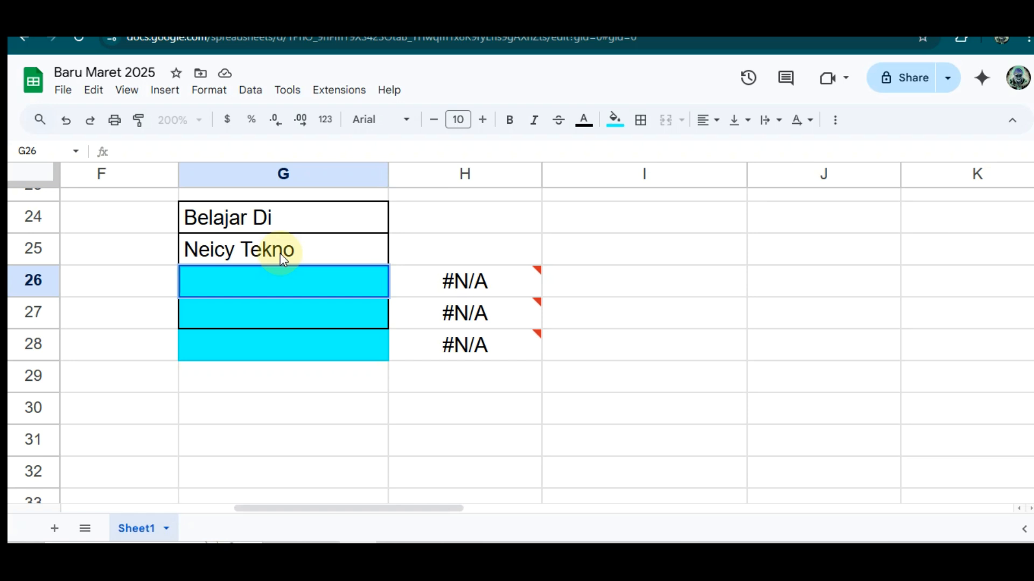
Enter the formula =CONCATENATE(G24,G25) in cell G26 to join the two text cells above it
click(281, 283)
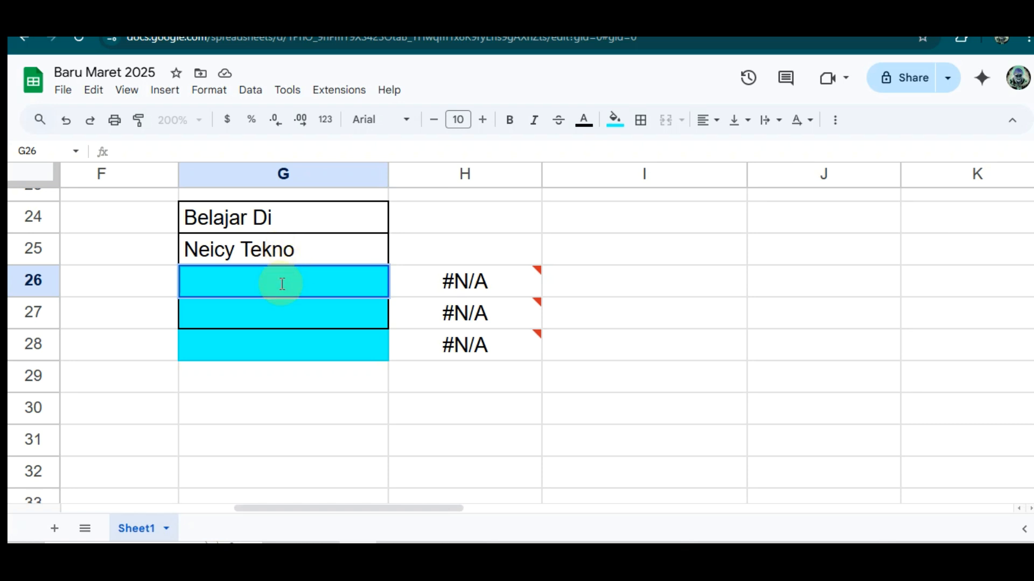
click(204, 283)
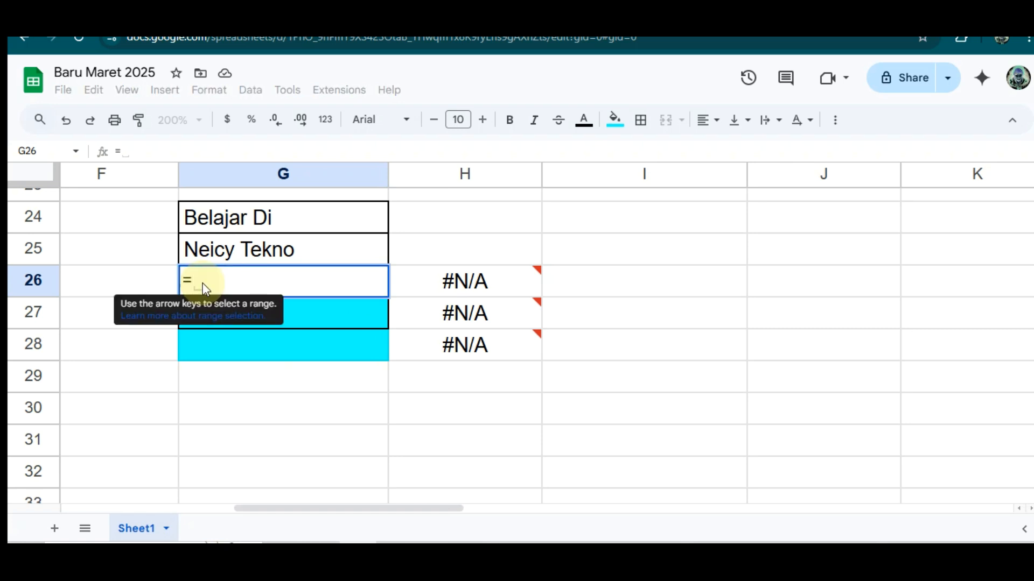
text(=C)
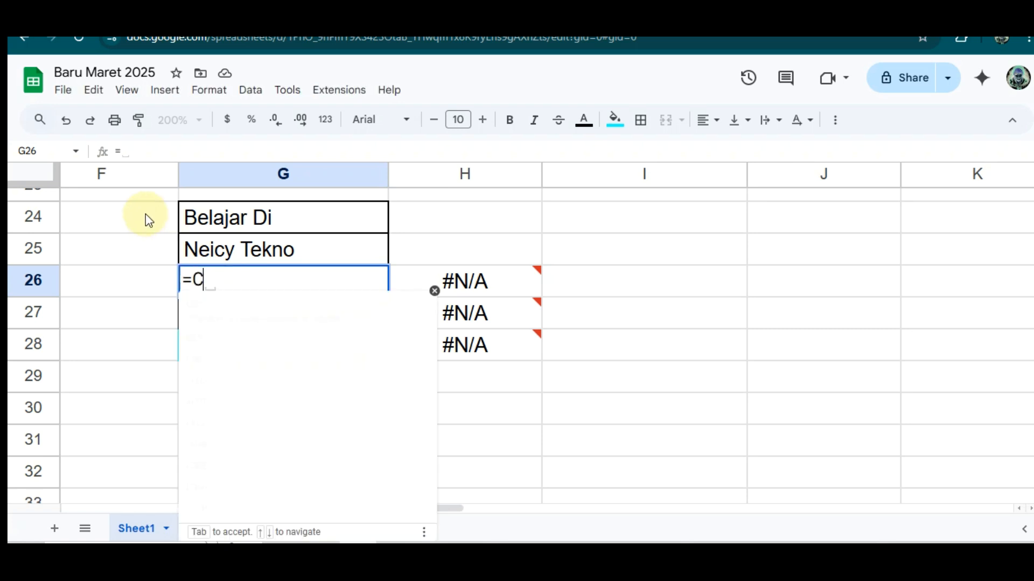
text(ONCATENATE)
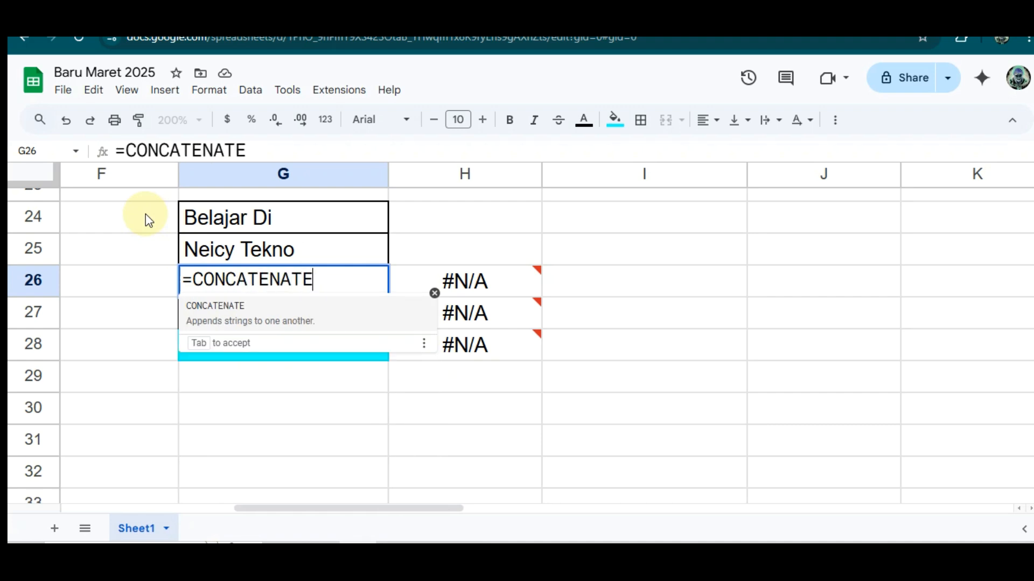
text(()
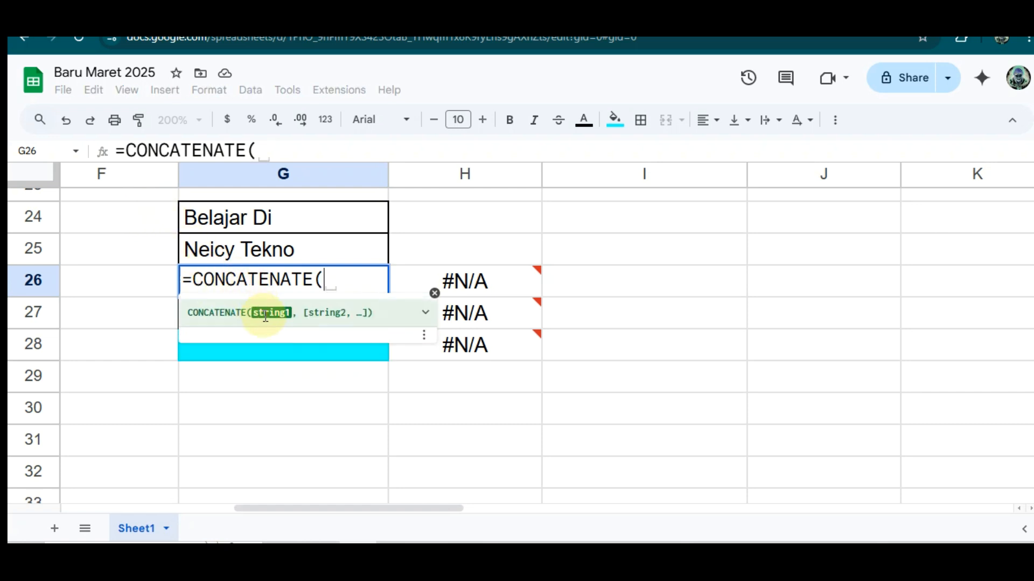
click(259, 218)
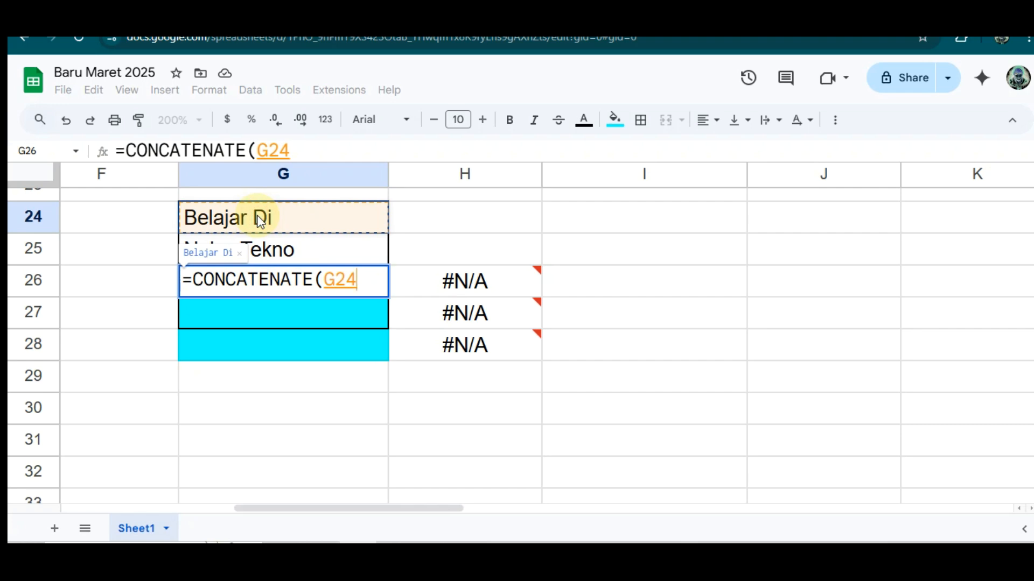
text(,)
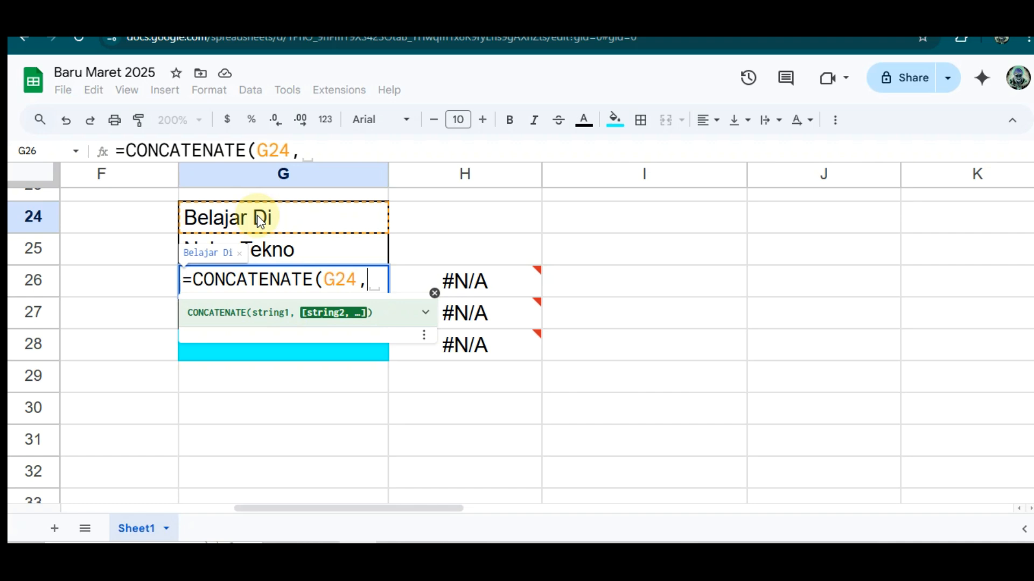
click(295, 253)
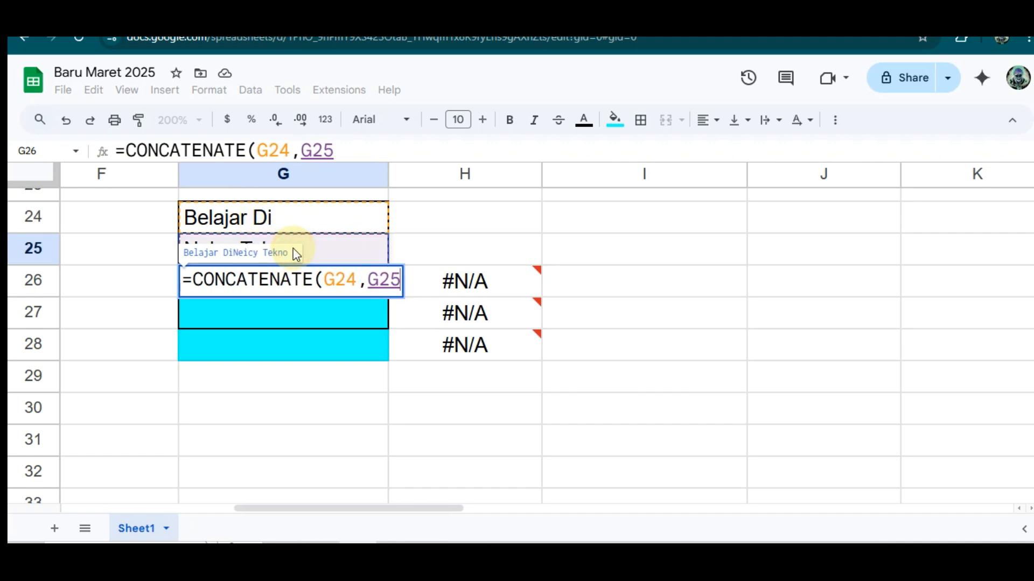
text())
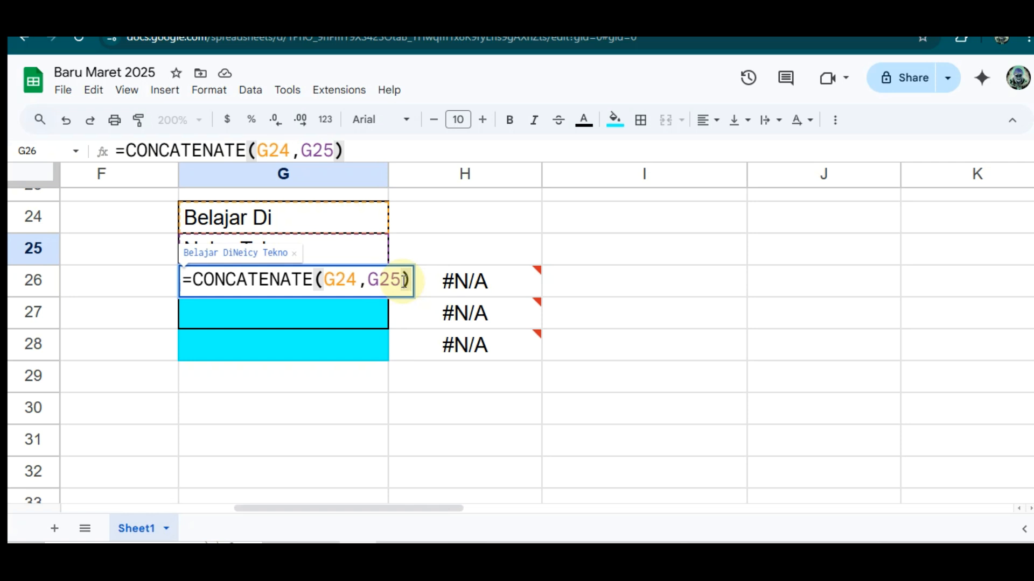
key(BackSpace)
text(,)
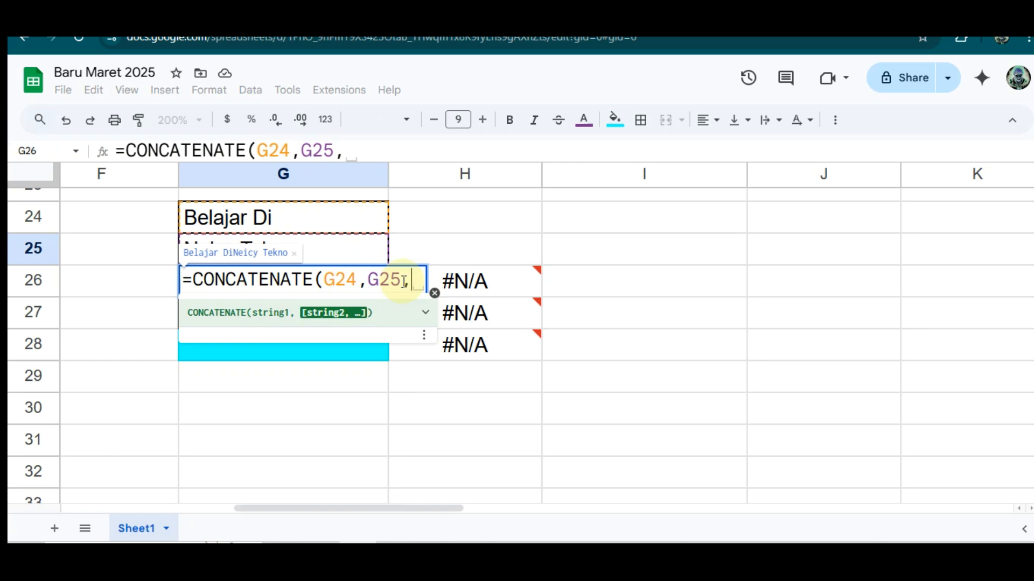
key(BackSpace)
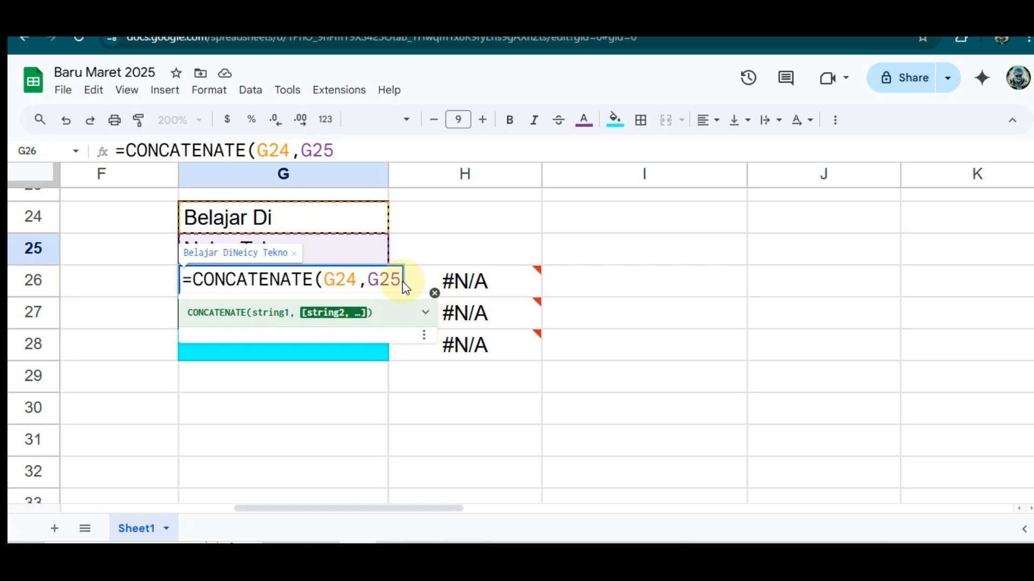
text())
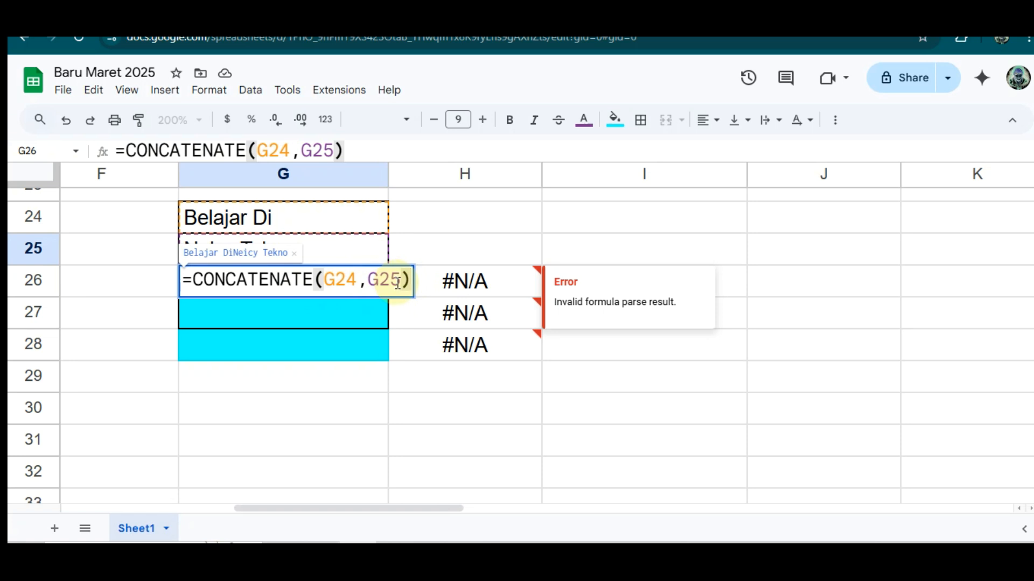
key(Return)
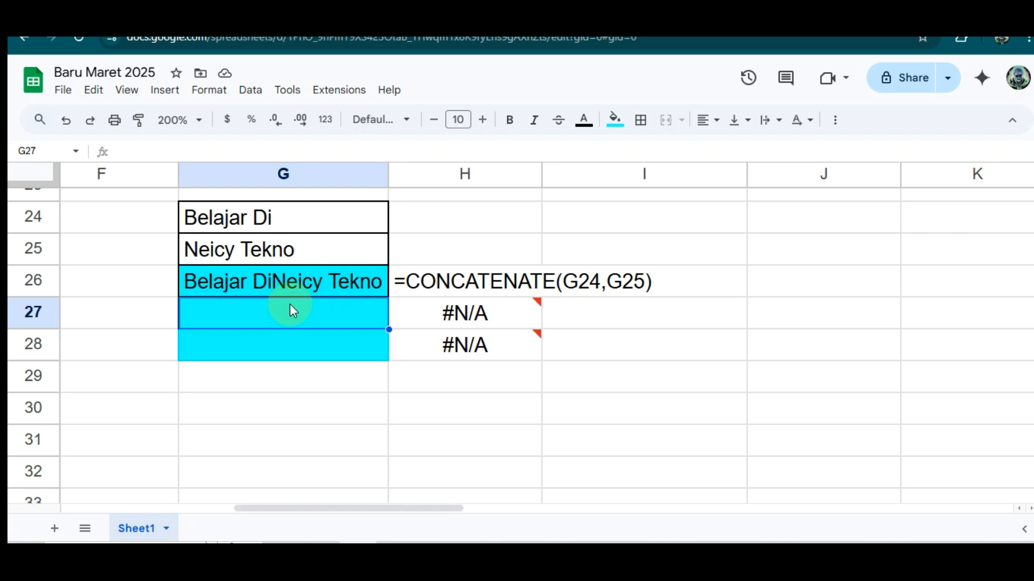
Enter the formula =CONCATENATE("Belajar di"," ","Neicy Tekno") in cell G27 to join literal texts separated by a space
click(259, 322)
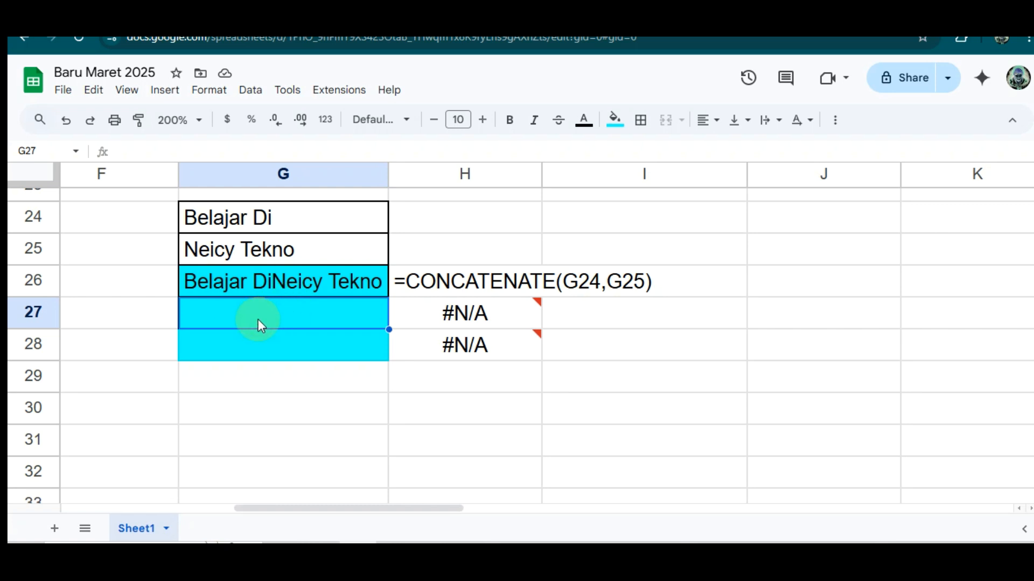
text(==)
key(BackSpace)
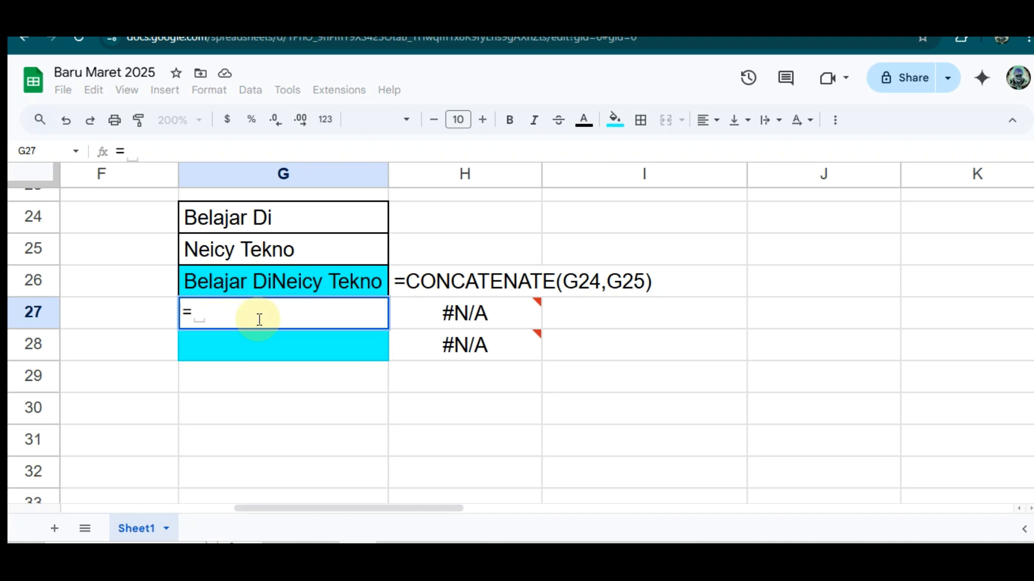
text(CONCATENA)
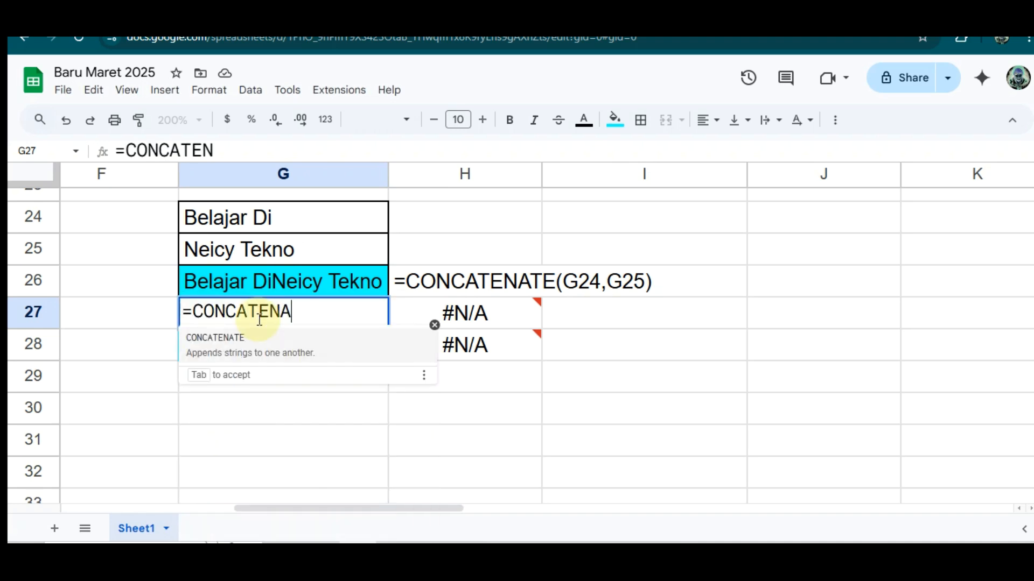
text(TE()
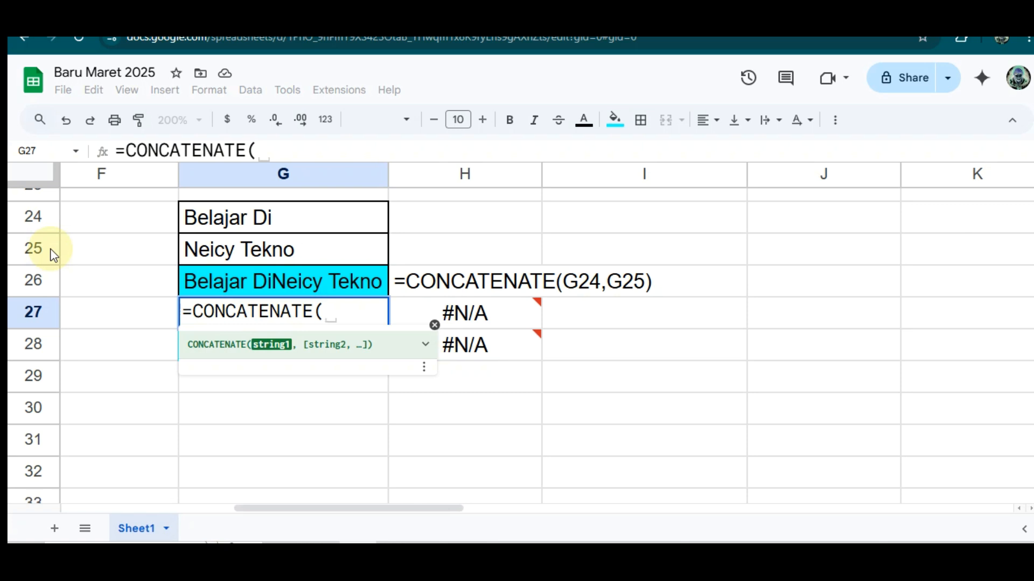
text(")
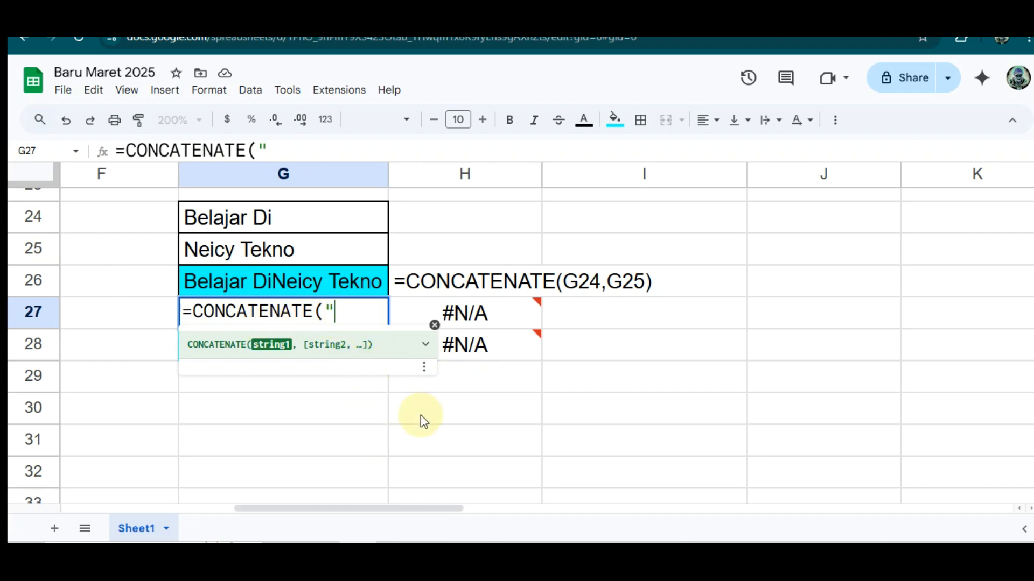
text(Belaja)
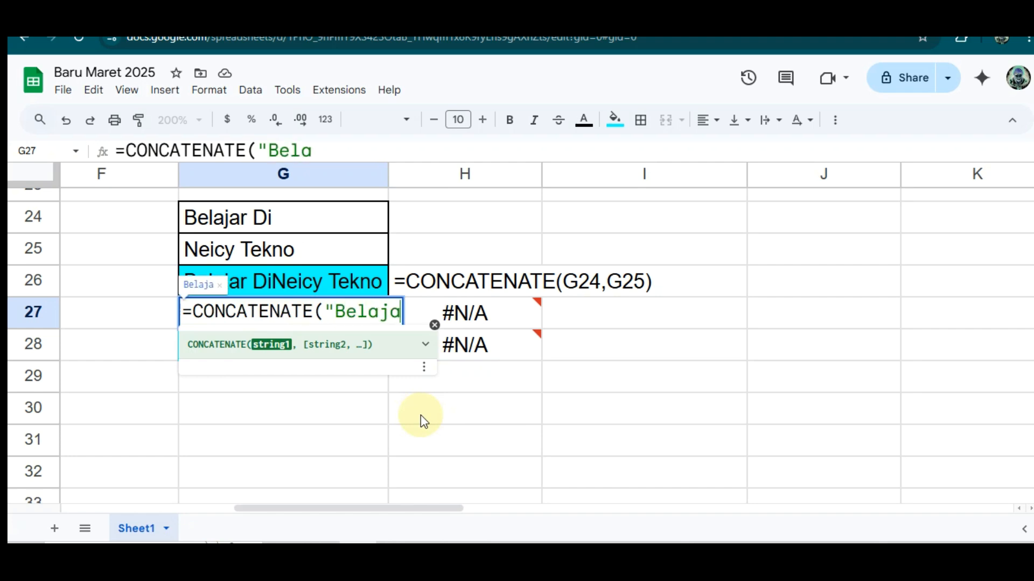
text(r di)
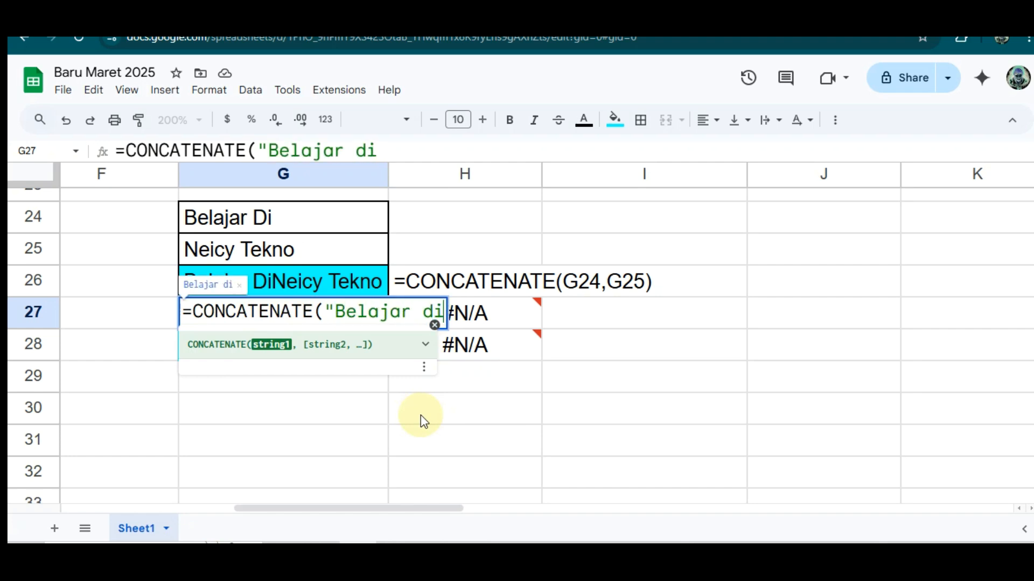
text(")
mouse_move(535, 354)
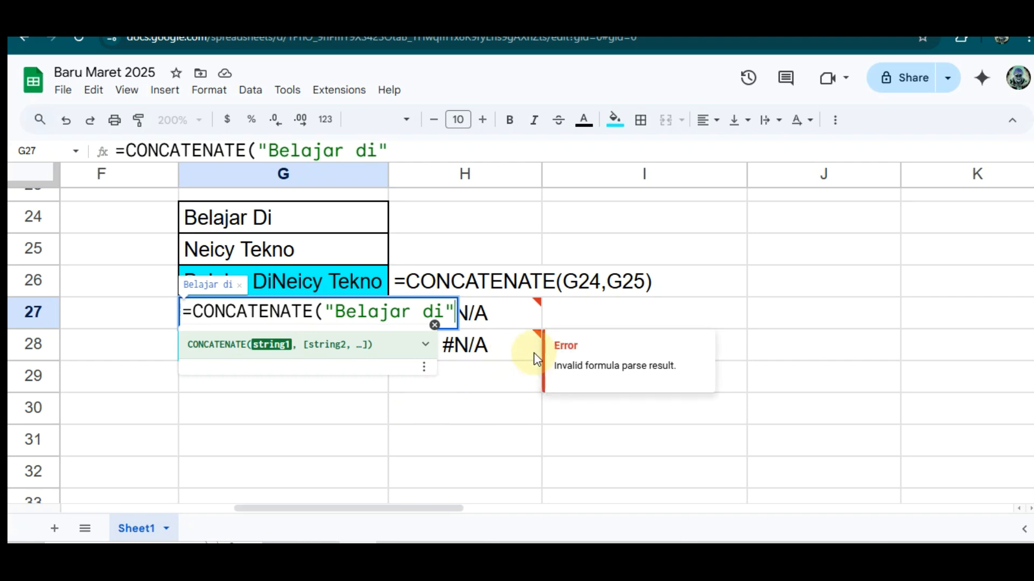
text(,)
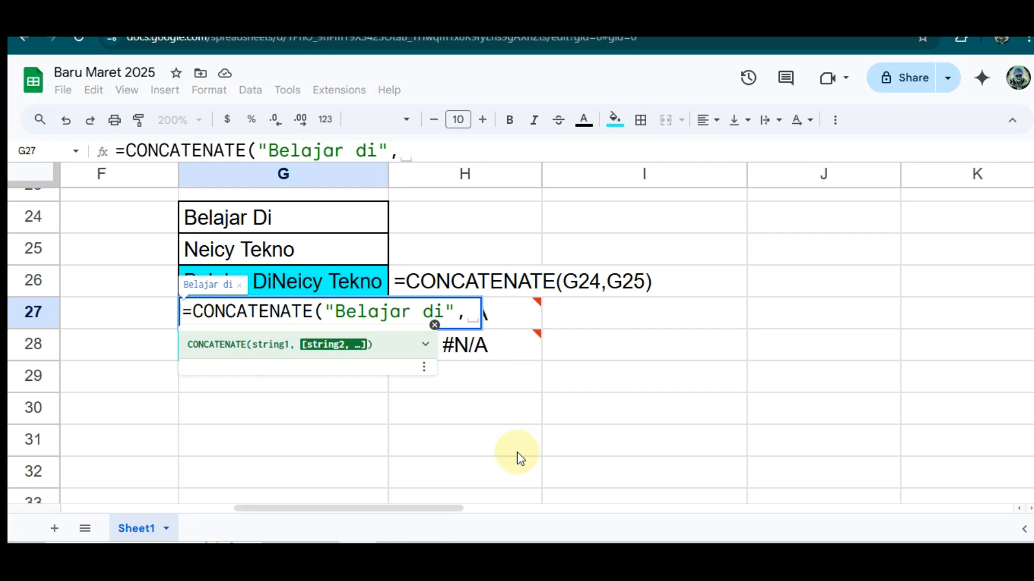
text("Belajar)
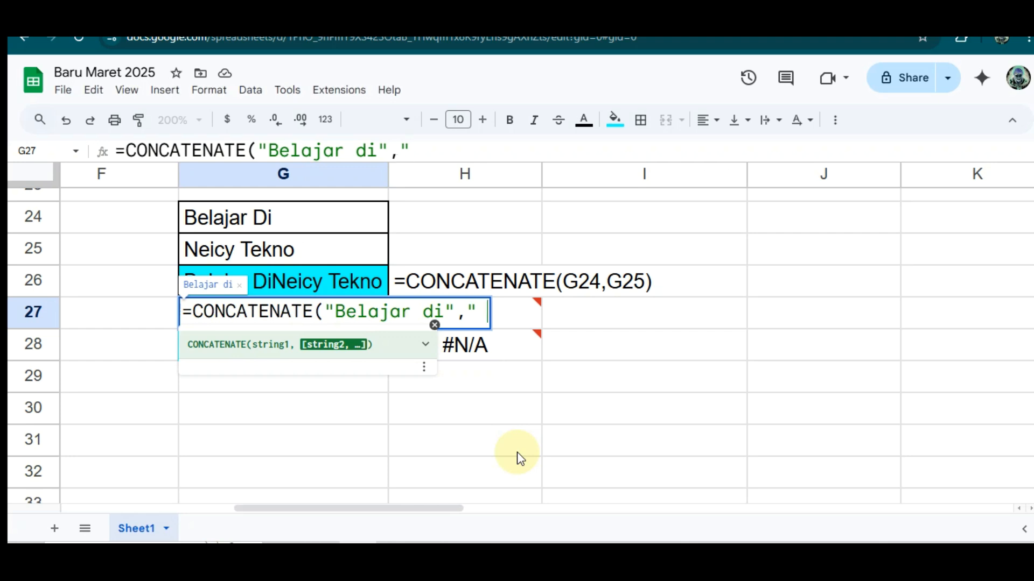
text( di")
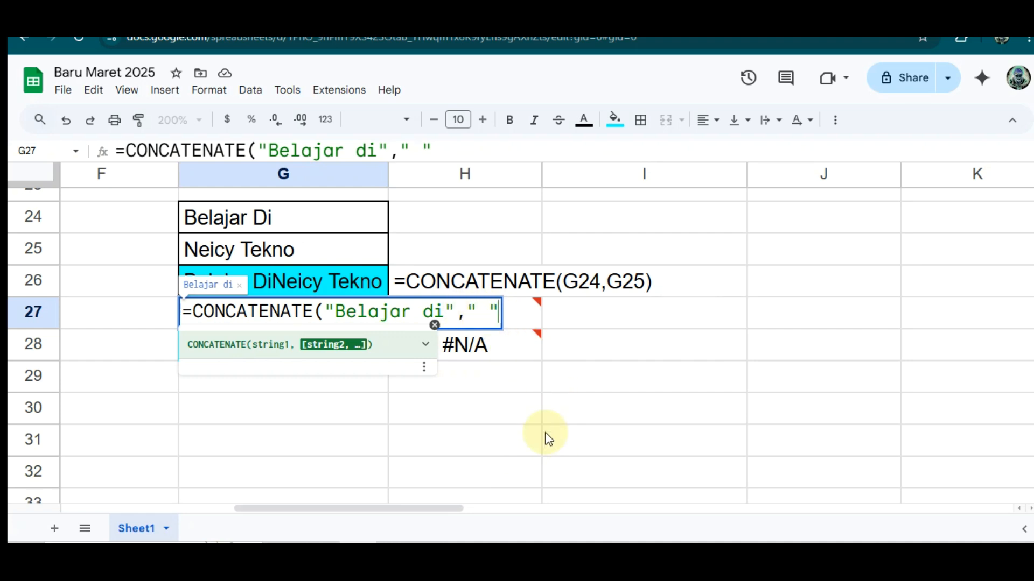
text(," )
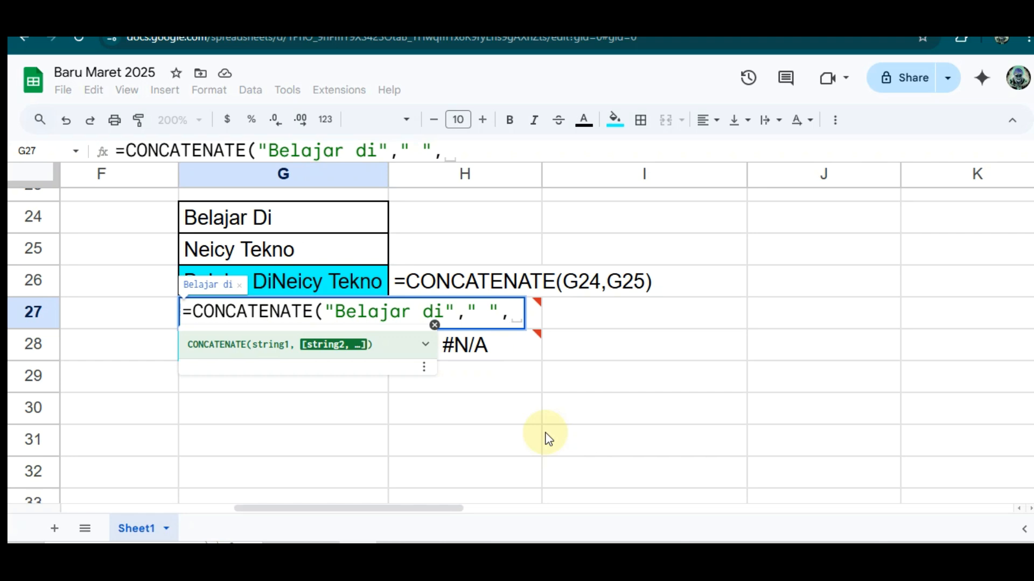
text(",")
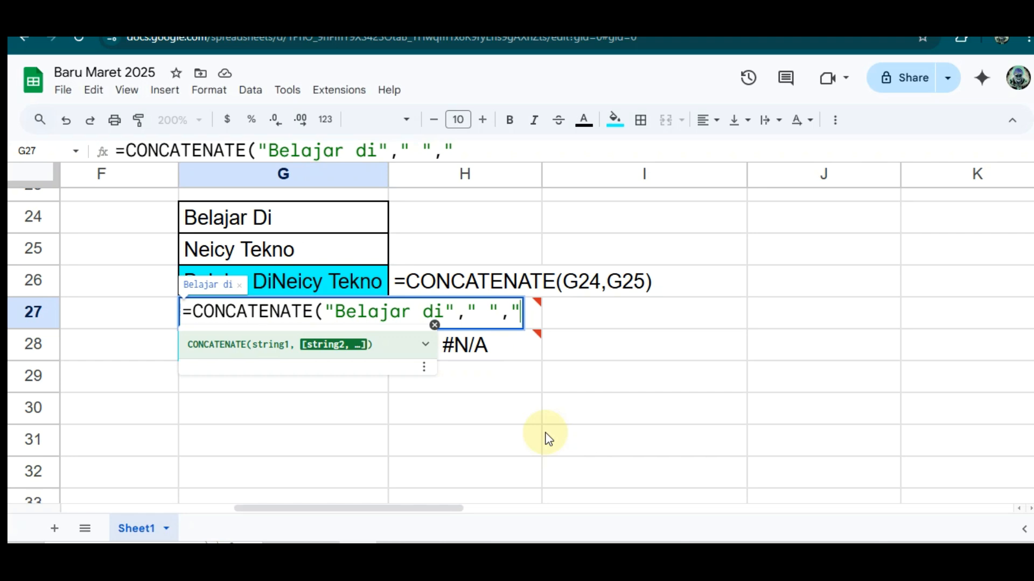
text(Neicy )
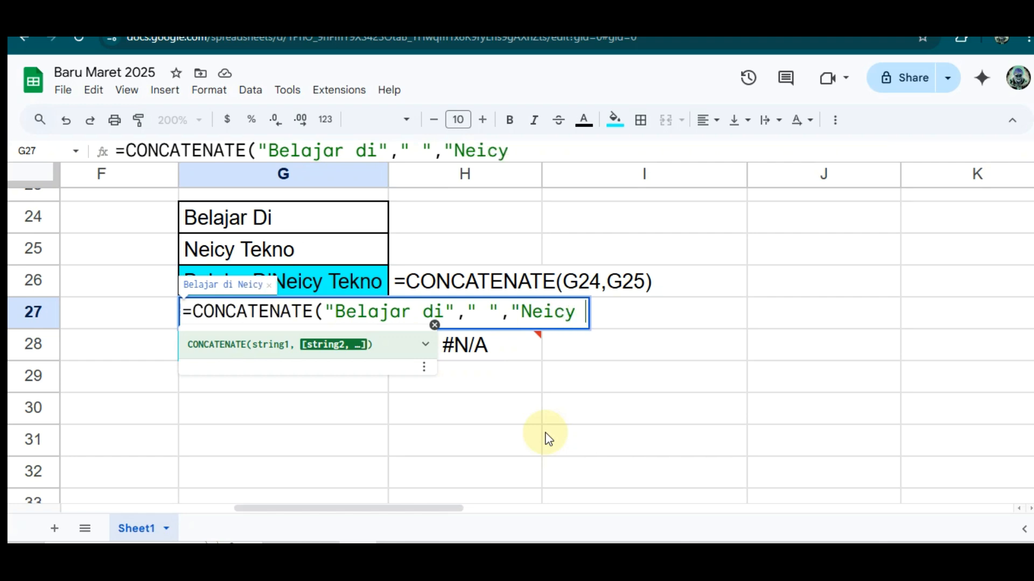
text(Tekno")
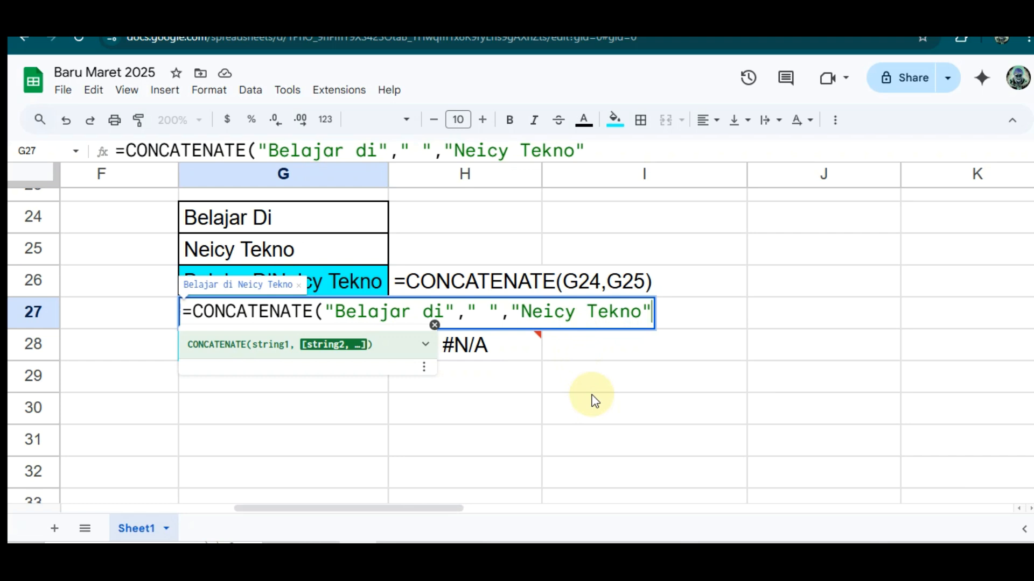
text())
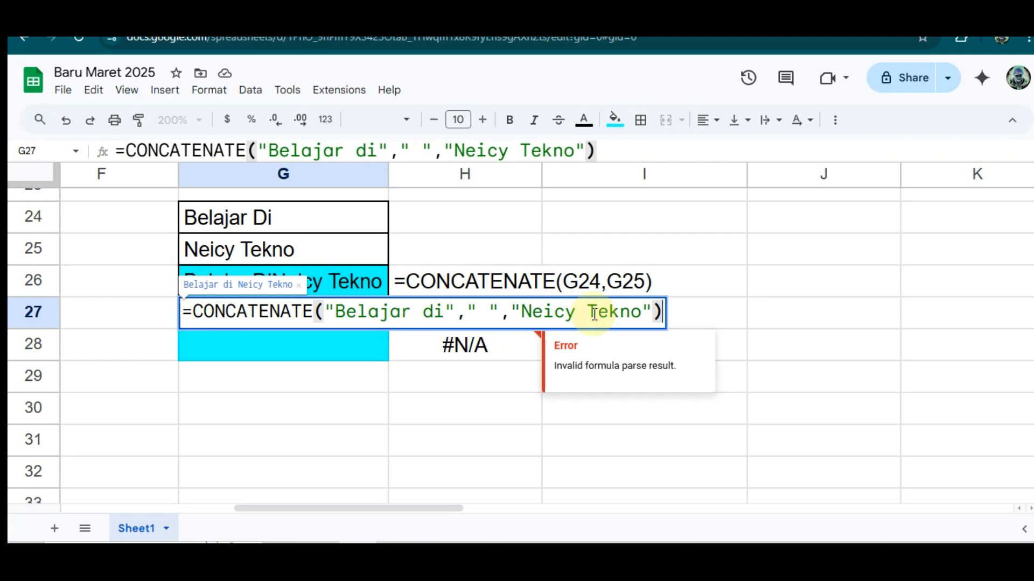
key(Return)
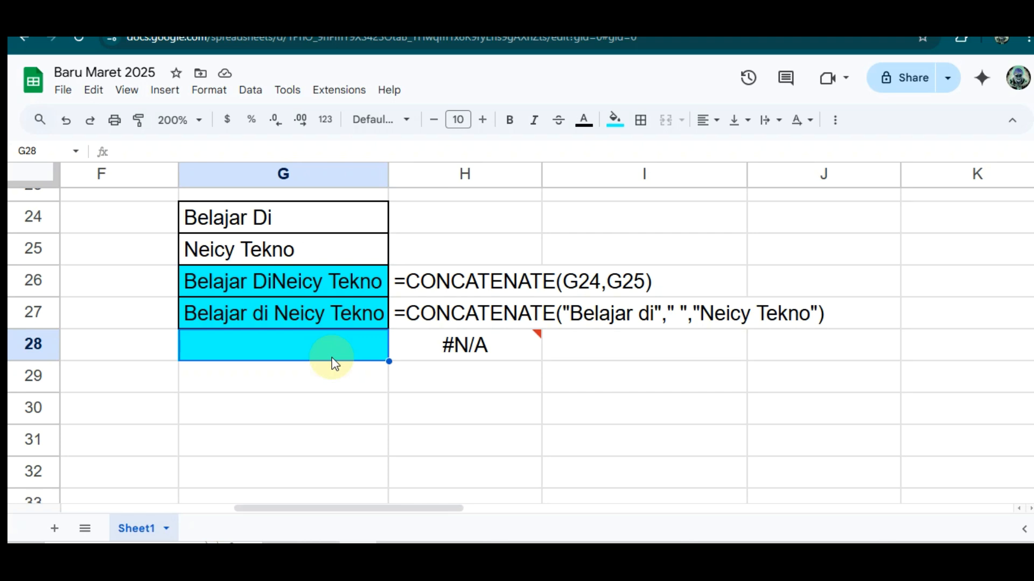
Enter the formula =CONCATENATE(G24:G25) in cell G28 to join the texts using a cell range
click(302, 352)
click(302, 352)
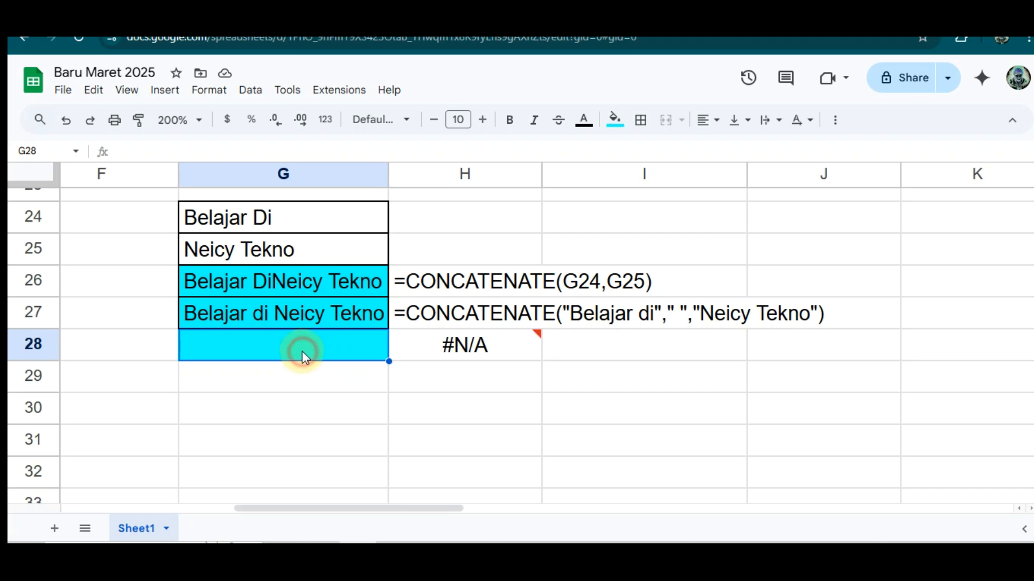
text(=)
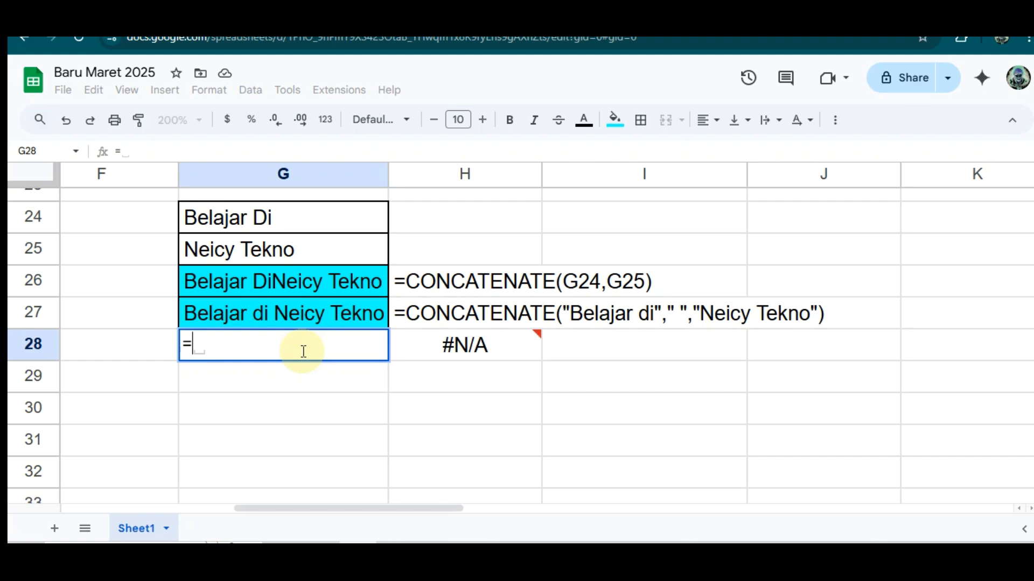
text(CONCATENATE)
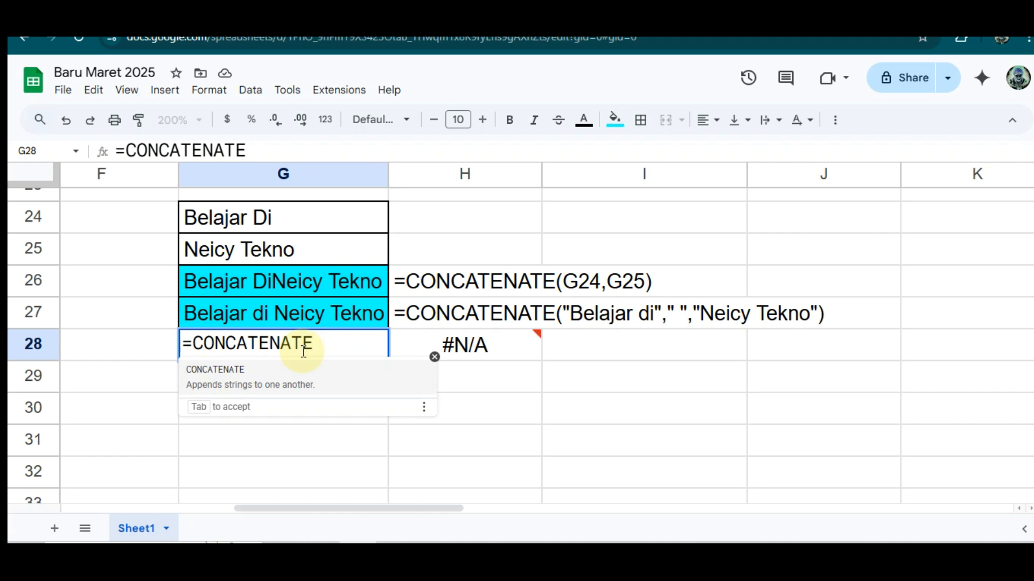
text(()
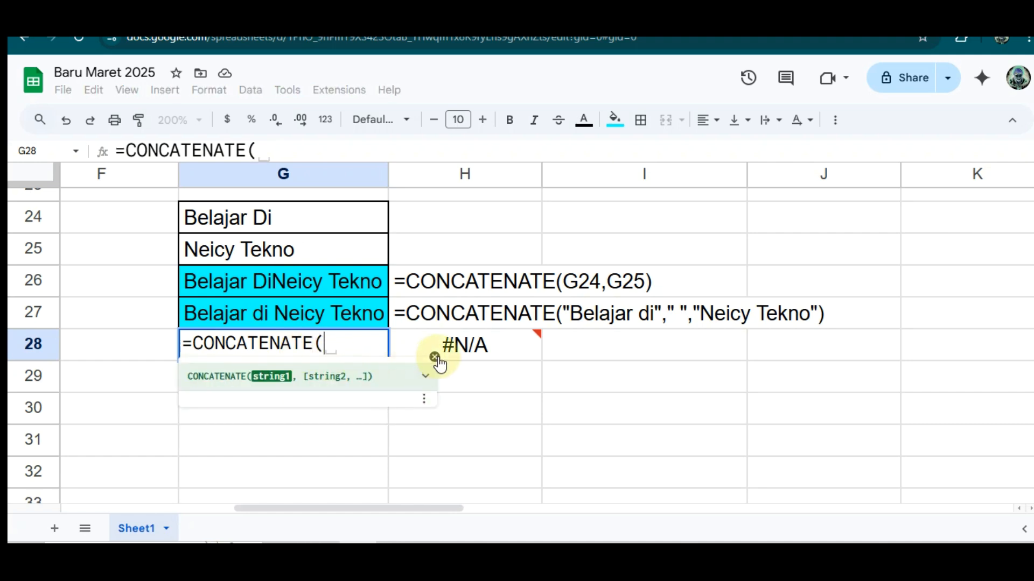
click(293, 218)
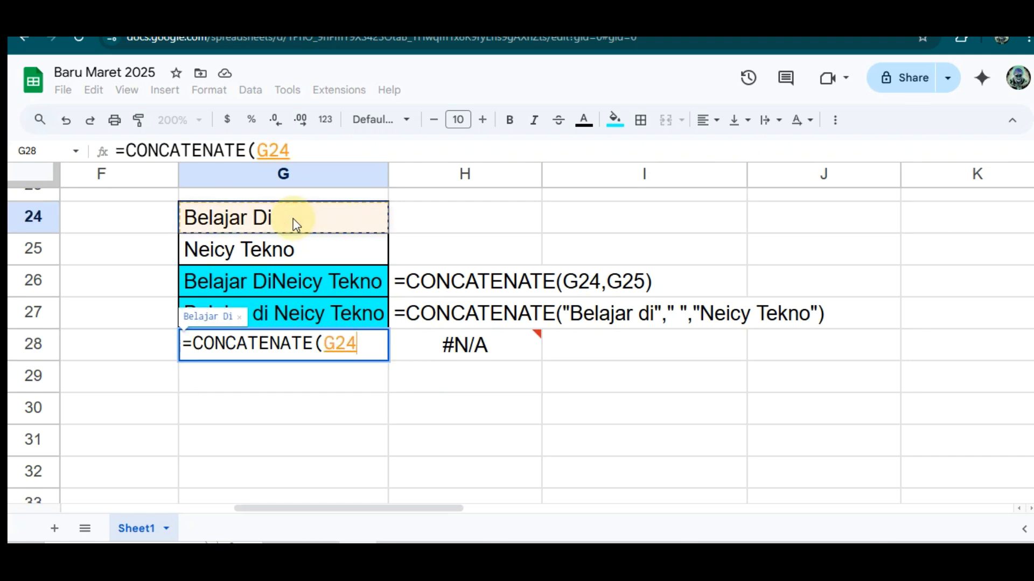
drag(294, 221, 295, 250)
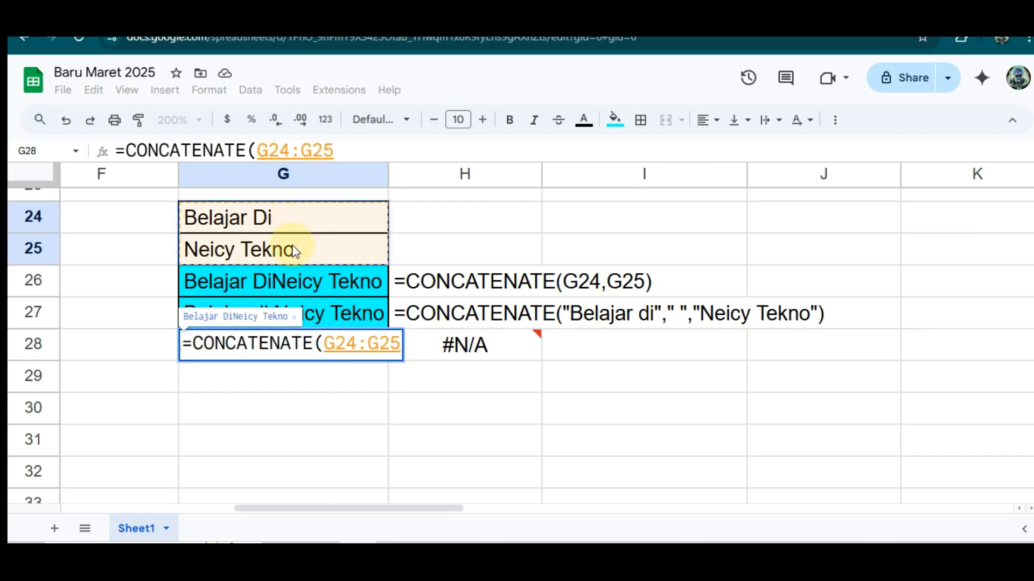
text())
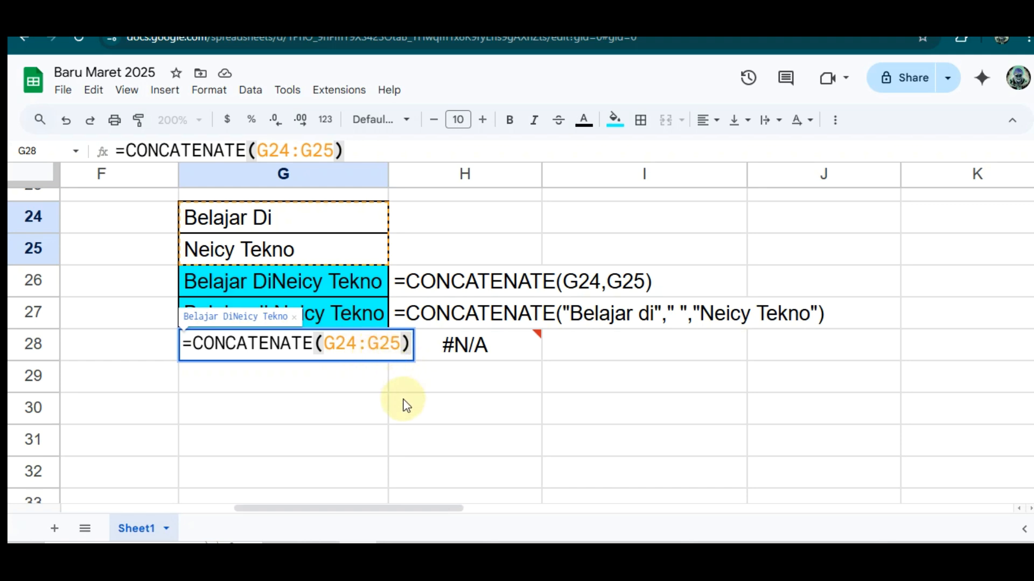
key(Return)
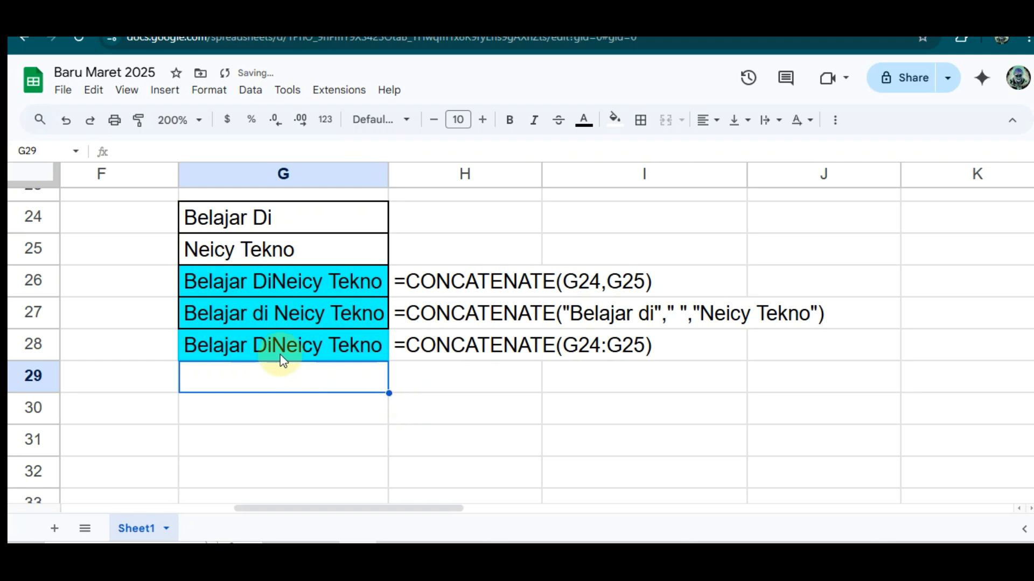